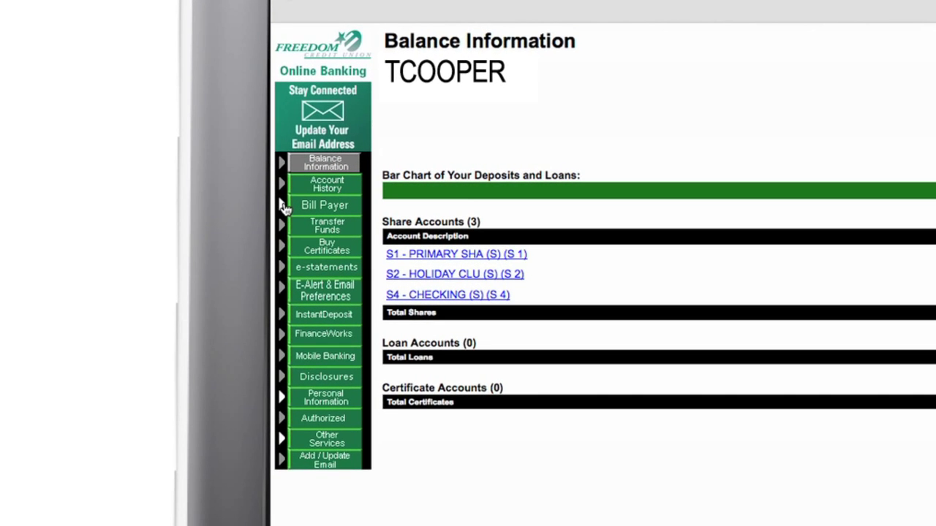
- Go to Pay Bills under Bill Payer and start adding a new payee
click(285, 207)
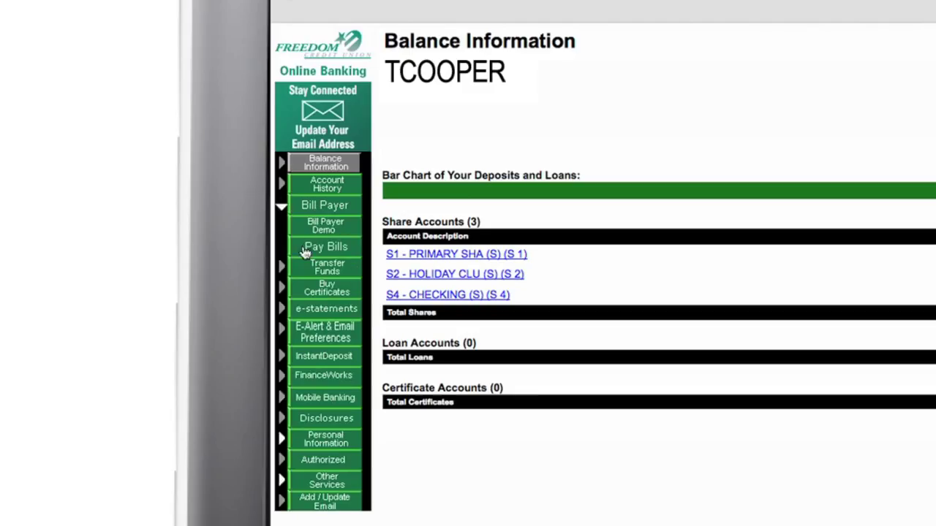
click(318, 249)
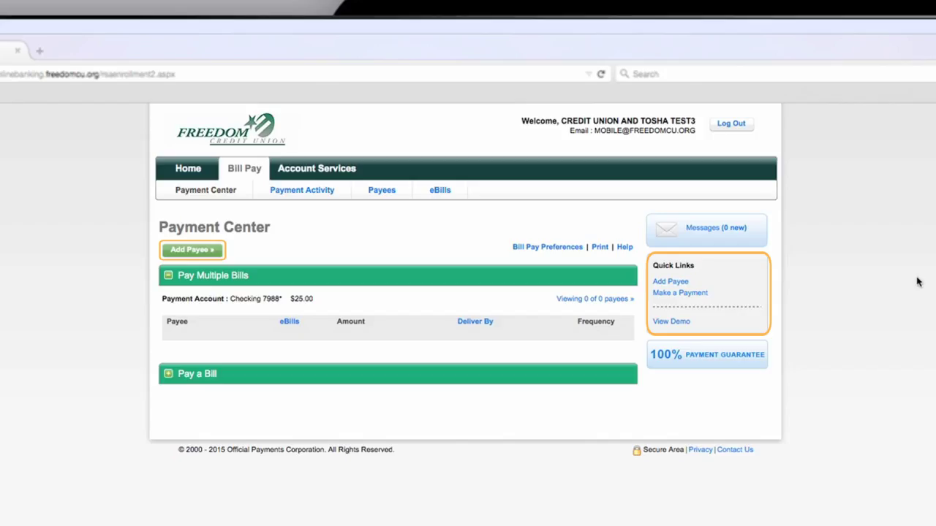
click(671, 282)
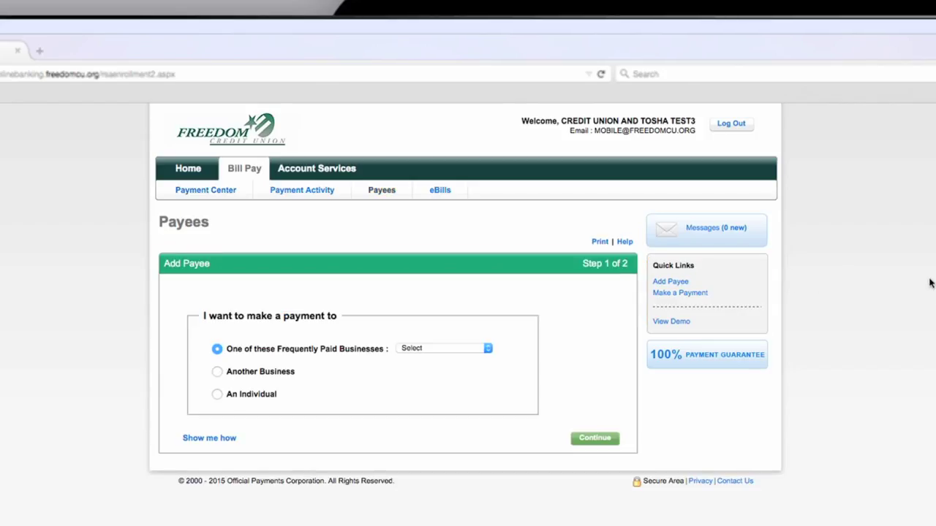
- Add Another Business payee named 'Rick's Auto', nickname 'Auto', business type Auto lease
click(488, 349)
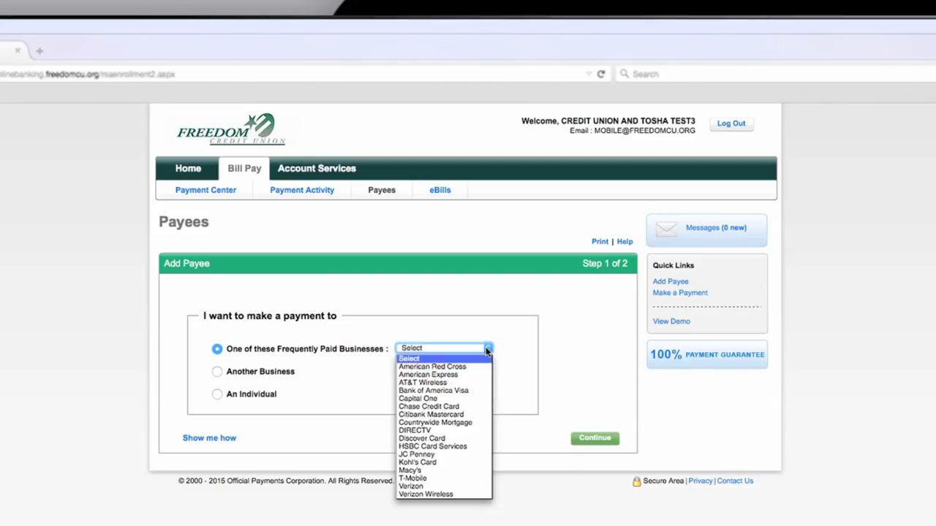
click(488, 349)
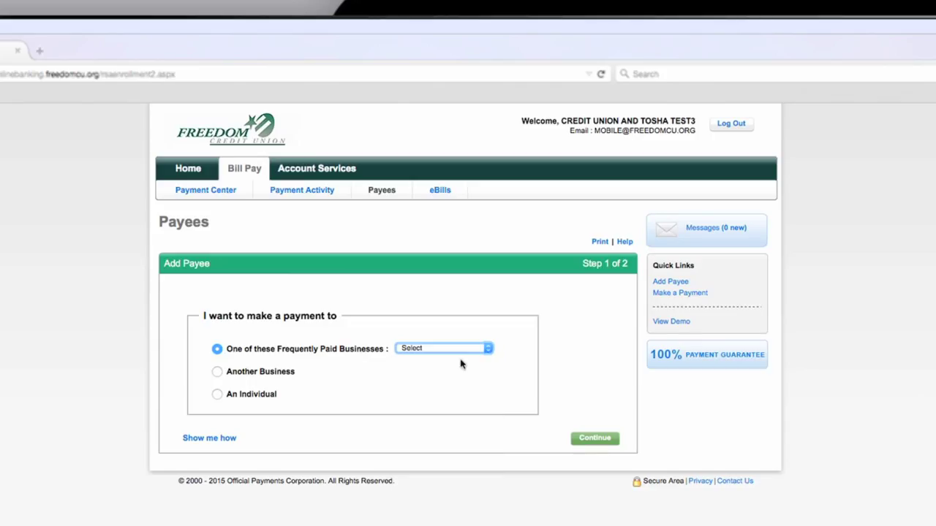
click(217, 373)
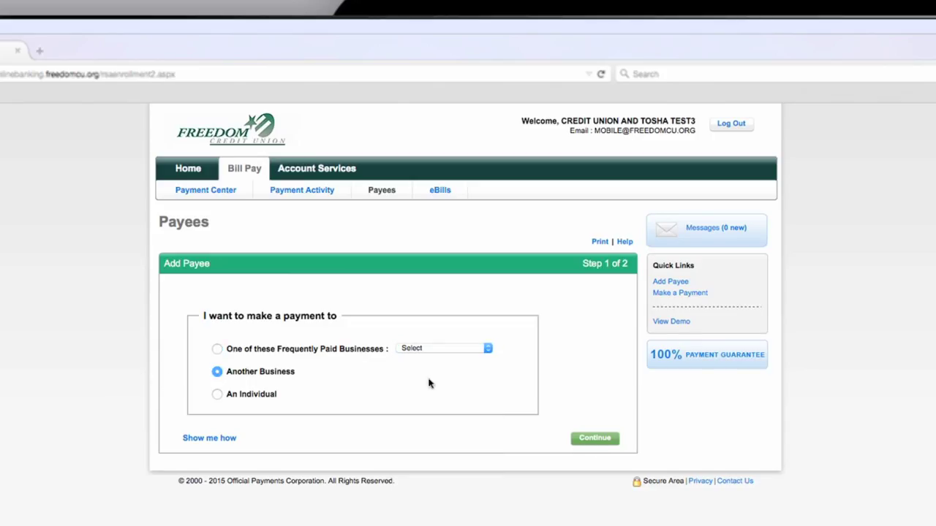
click(593, 438)
text(Rick's Auto)
key(Tab)
text(Auto)
key(Tab)
key(a)
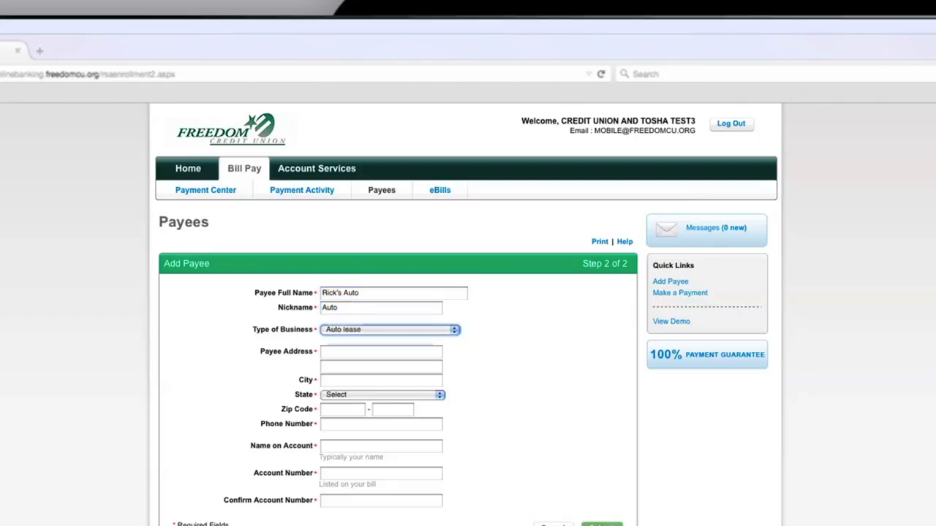
key(Tab)
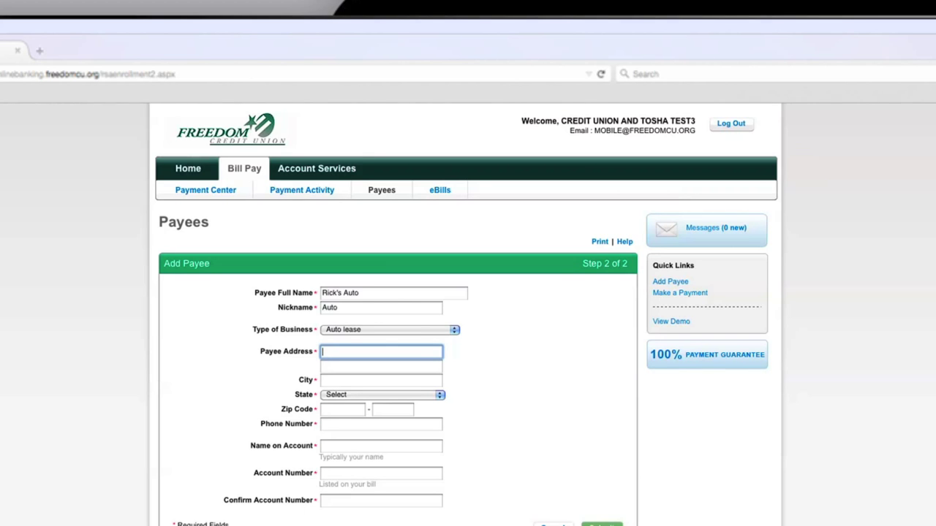
- Enter the payee's street address, city Harleysville, state Pennsylvania, zip code and phone number
key(Tab)
key(Tab)
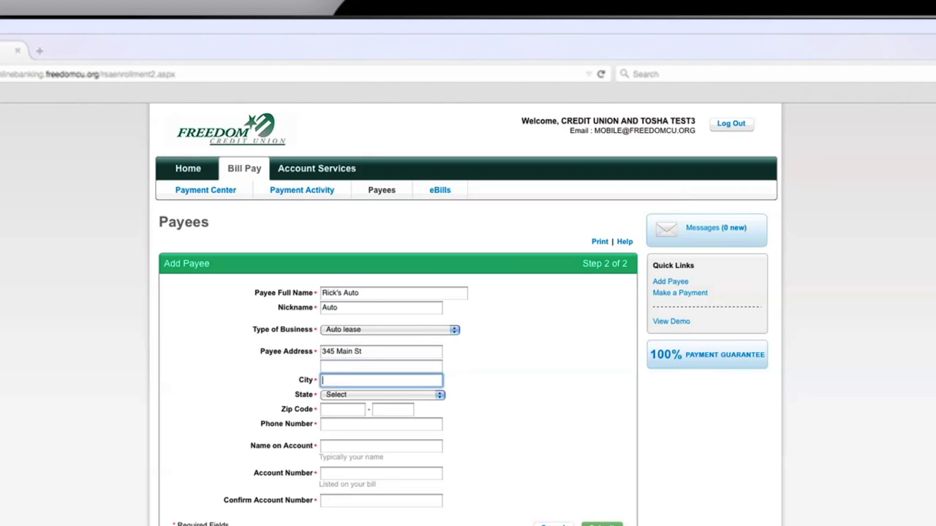
text(Harleysville)
key(Tab)
key(p)
key(Tab)
text(1)
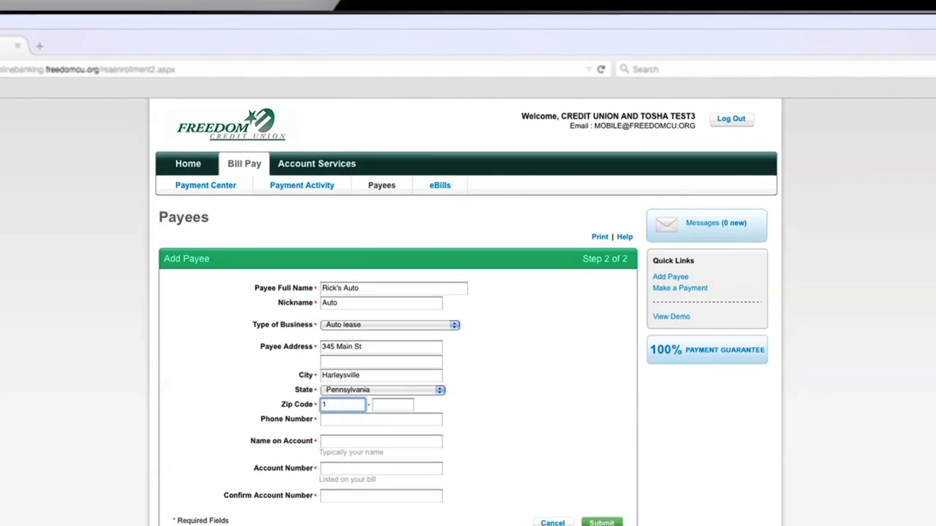
text(943)
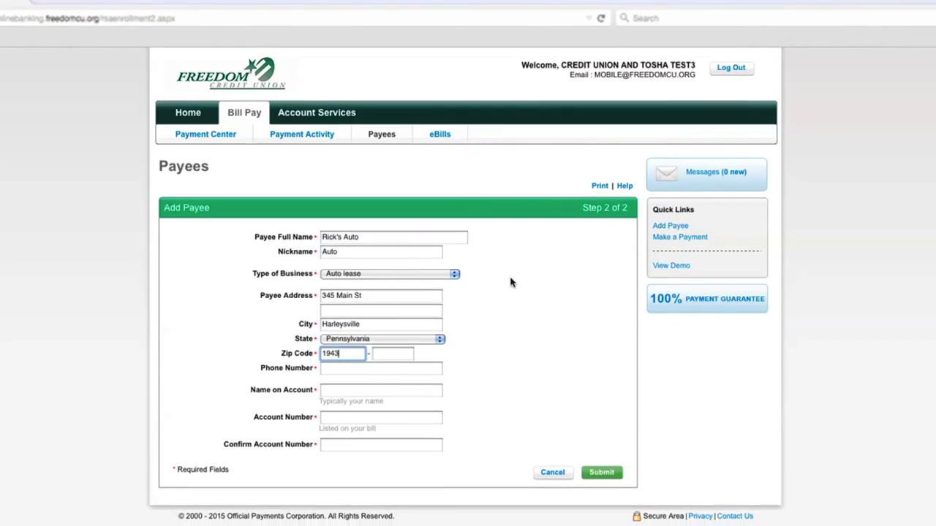
text(8)
key(Tab)
key(Tab)
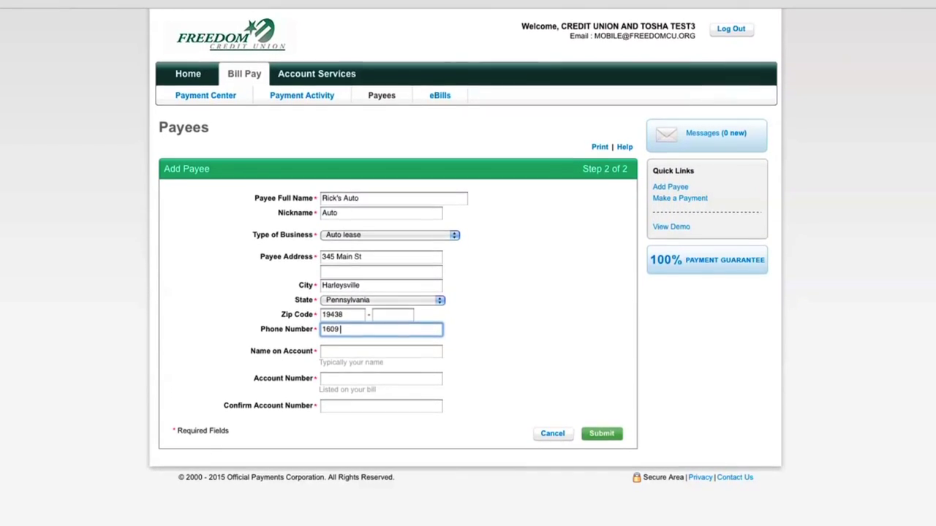
- Fill in the name on the account, then enter and confirm the account number
key(Tab)
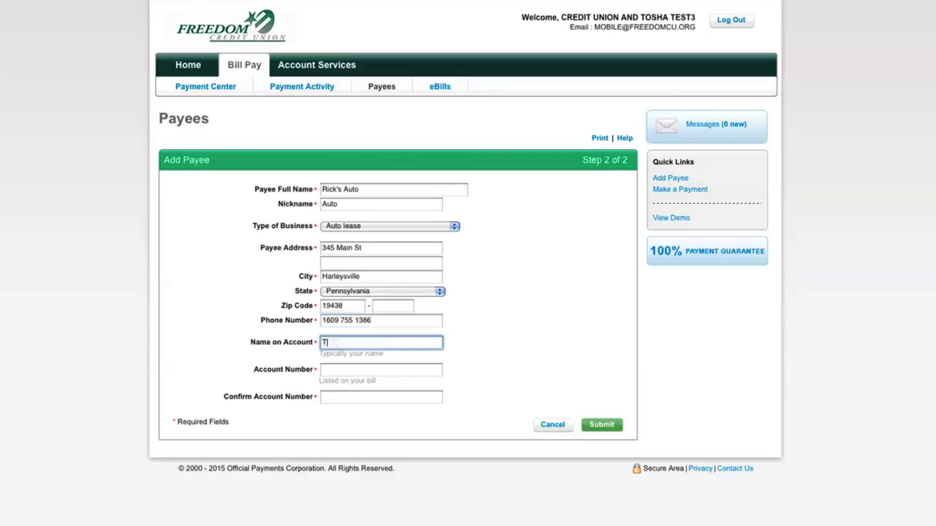
key(Tab)
text(54321)
key(Tab)
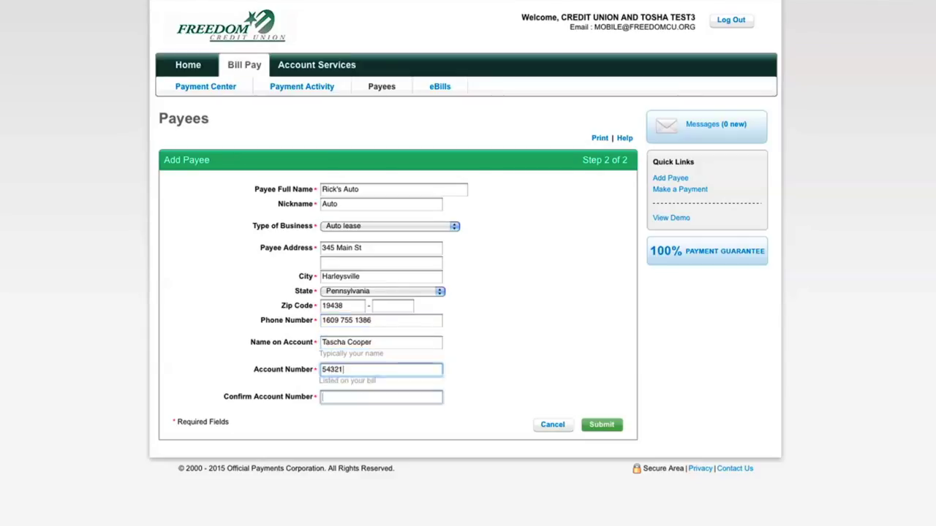
text(54321)
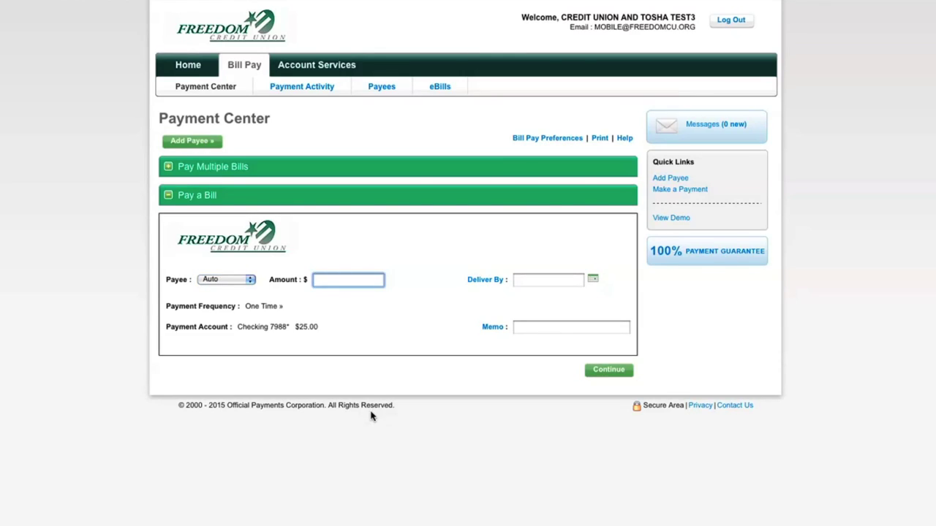
- Pay $10.00 to Auto, deliver by 05/13/2015, memo 'oil change', and submit
text(10.00)
click(594, 282)
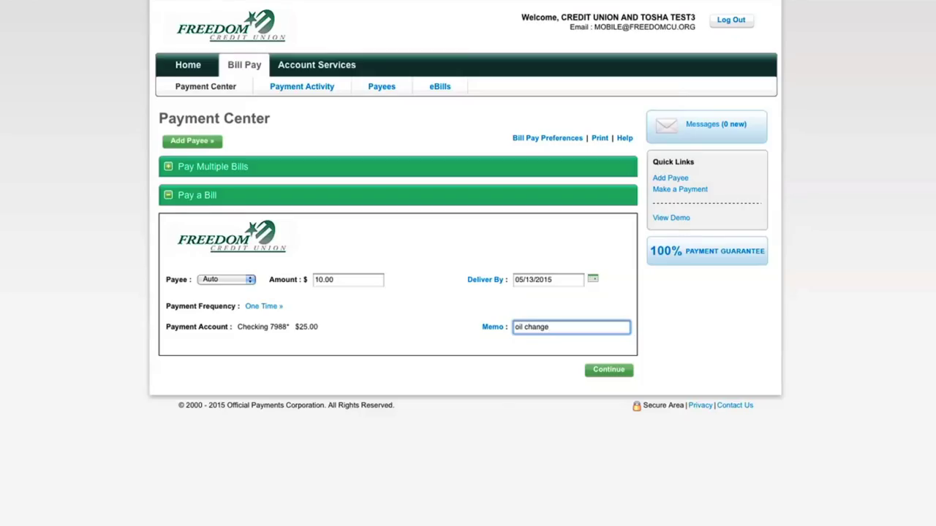
click(595, 373)
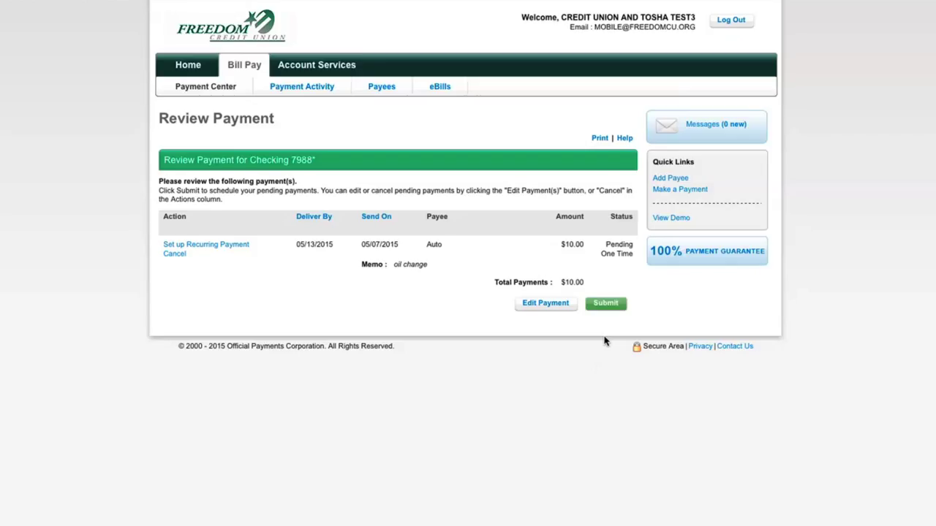
click(606, 304)
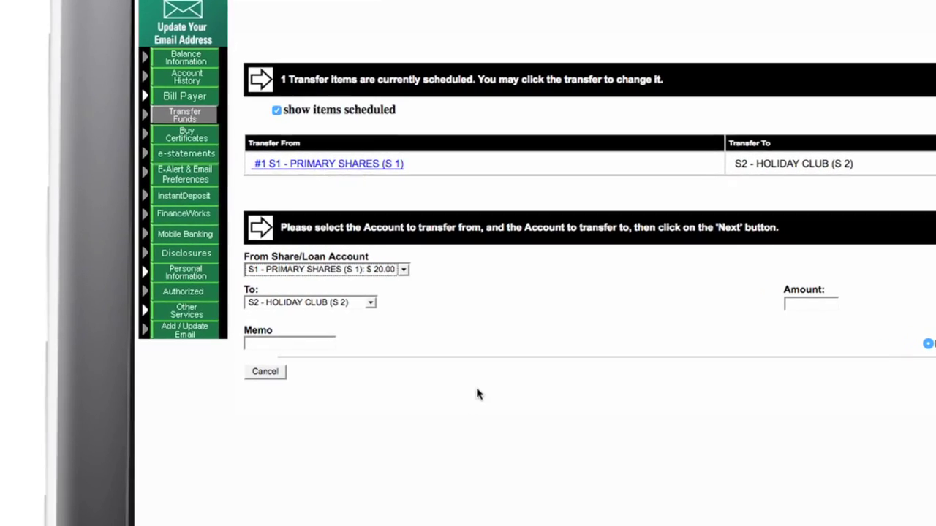
- Set a transfer from Primary Shares to Holiday Club with memo 'Gift' and amount 4.00
click(397, 269)
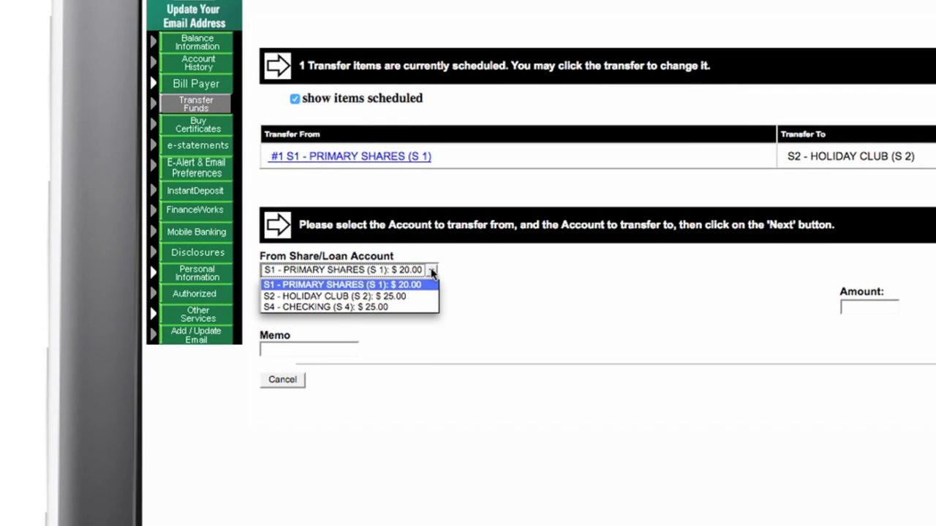
click(395, 286)
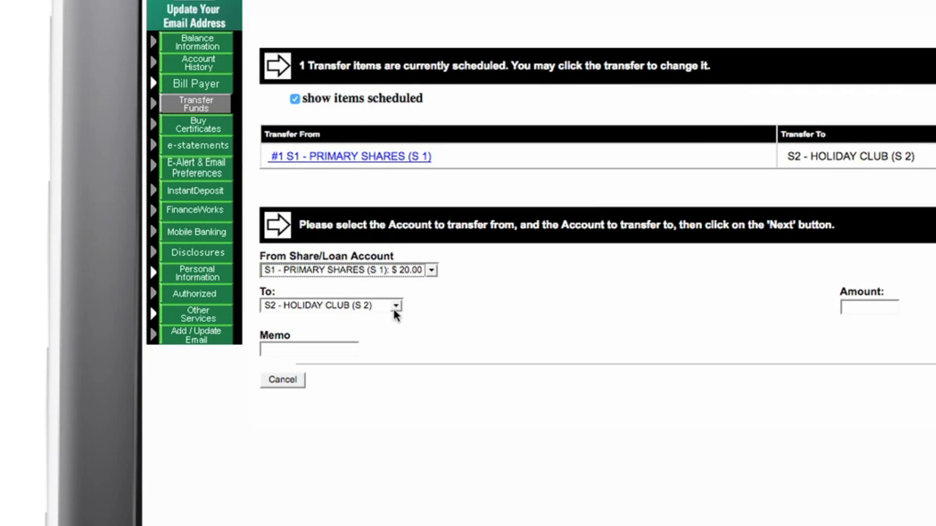
click(395, 306)
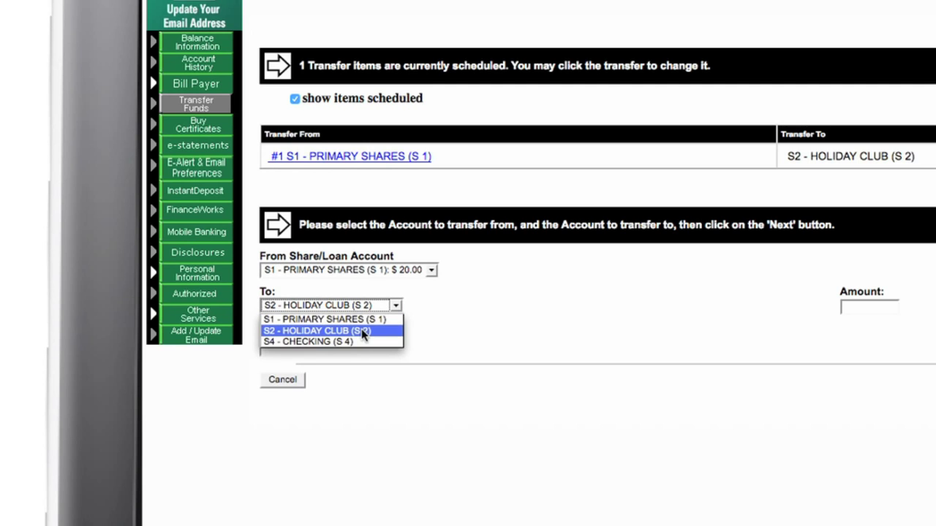
click(363, 331)
text(Gift)
key(Tab)
text(4.00)
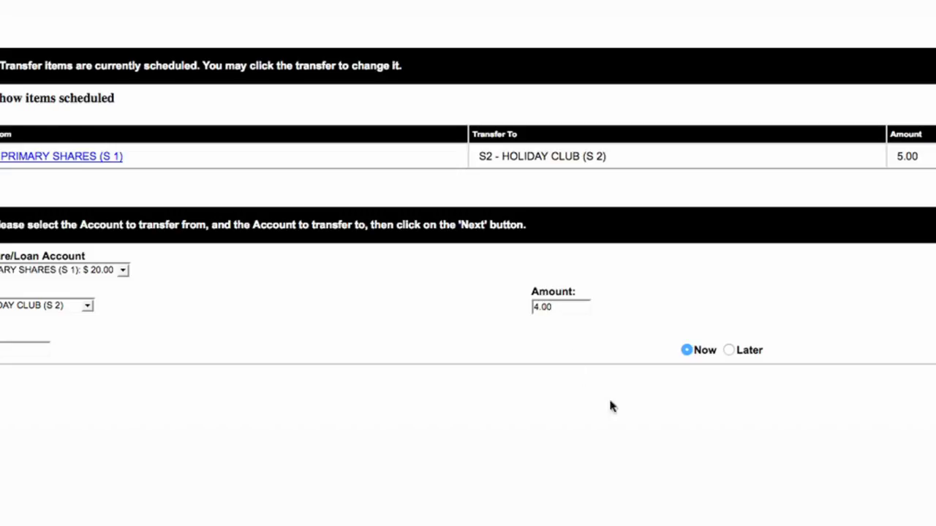
- Schedule the transfer for later on 04/29/2015, frequency Once, and submit it
click(730, 350)
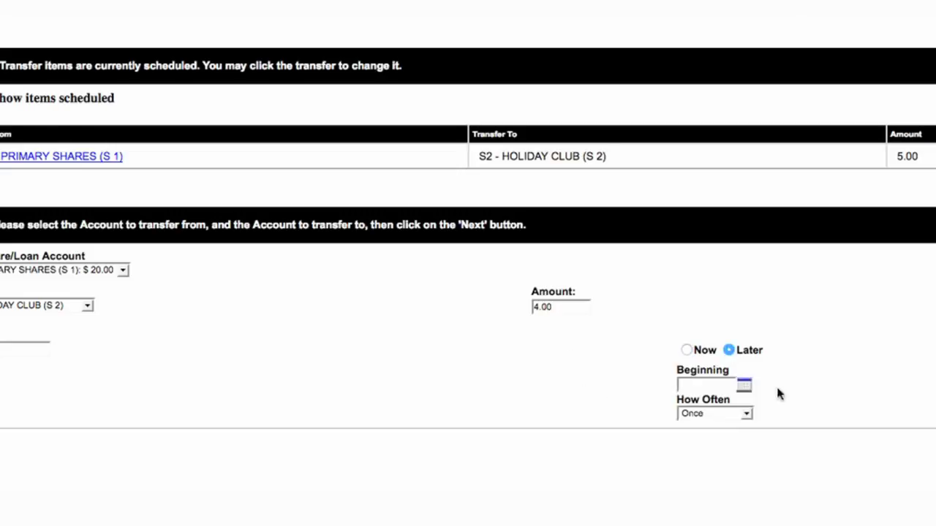
click(744, 388)
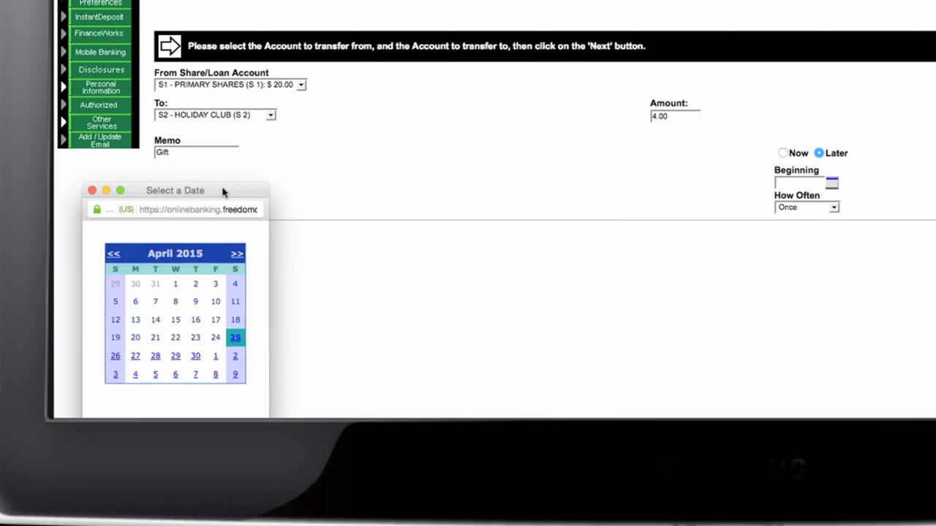
drag(192, 188, 573, 177)
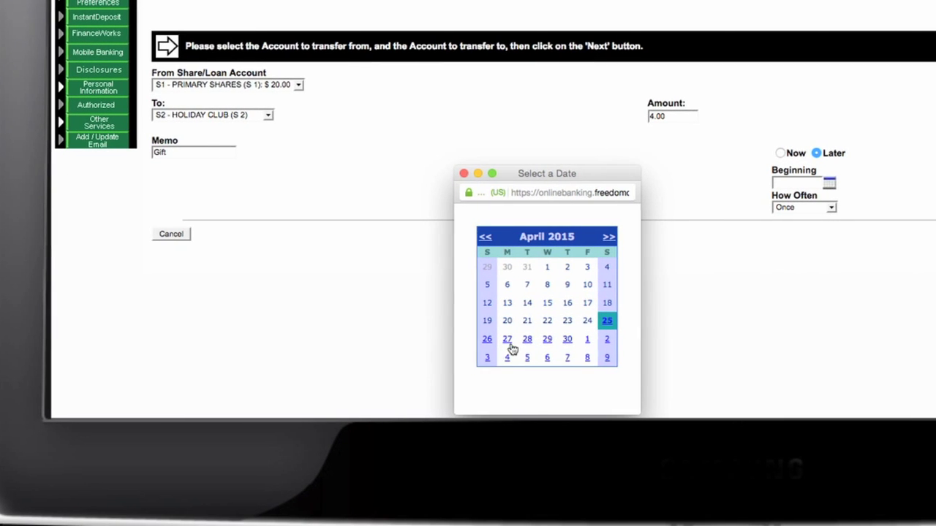
click(451, 343)
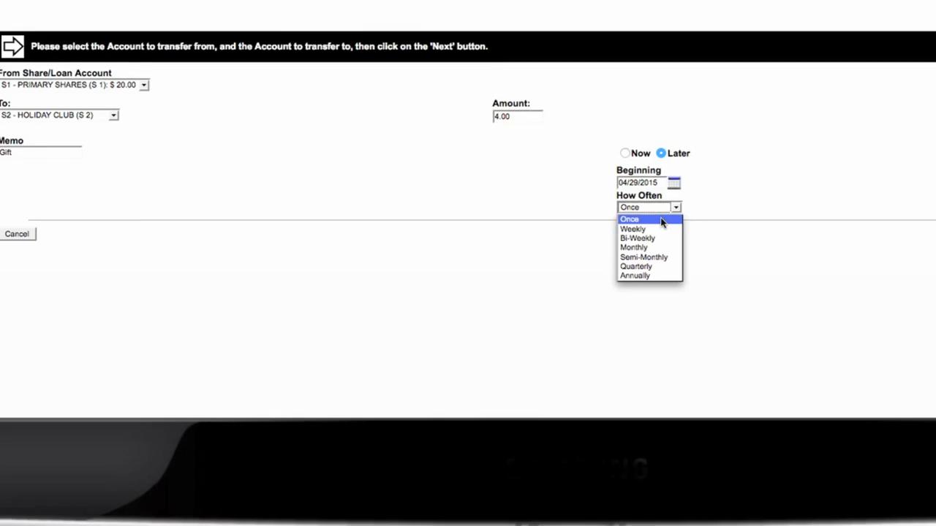
click(662, 219)
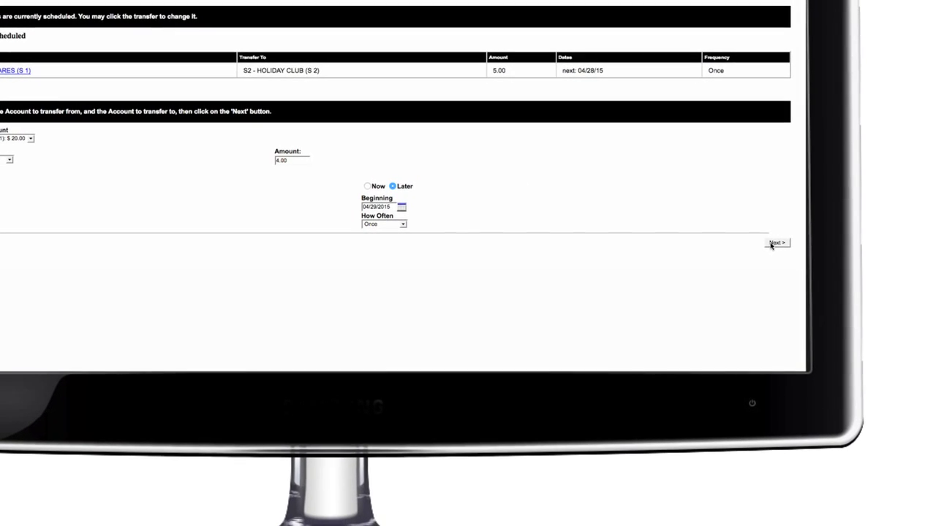
click(774, 244)
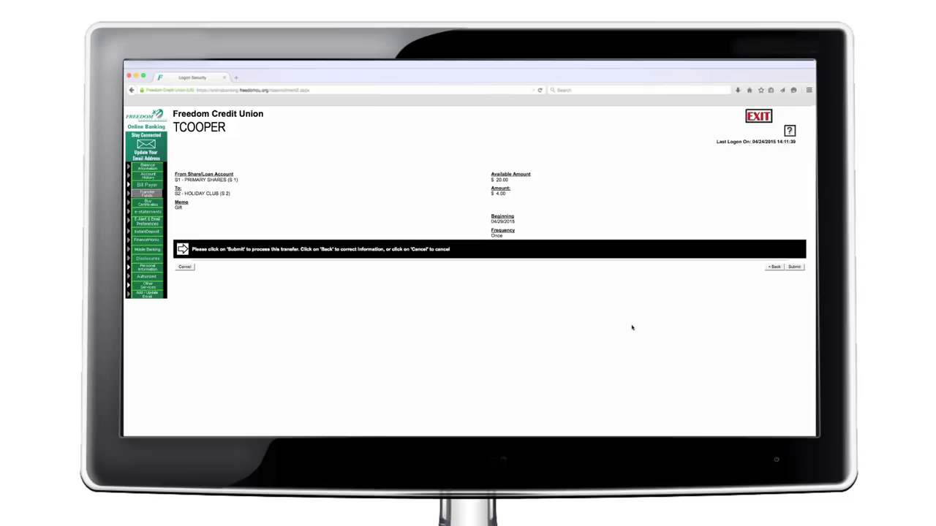
click(794, 268)
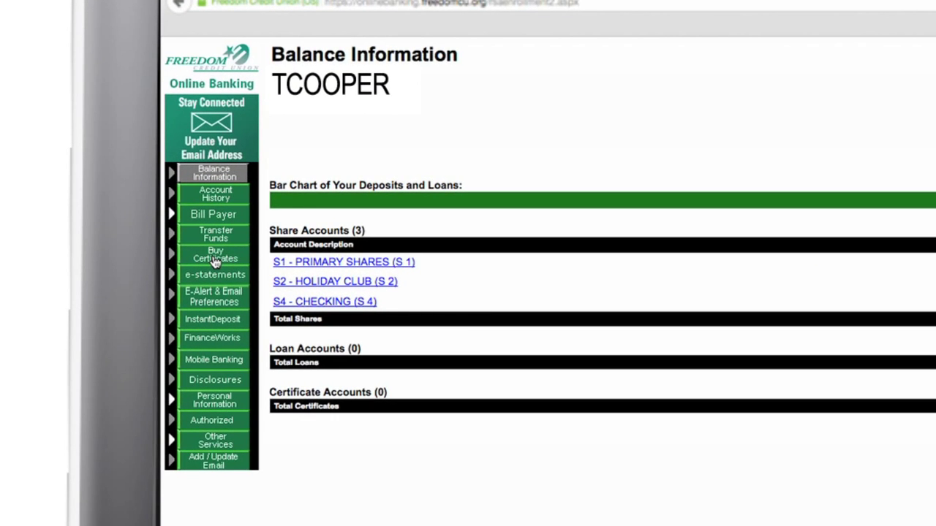
- Buy a YOUTH - 6 MONTH certificate for 250.00 from Primary Shares after viewing the disclosure
click(215, 261)
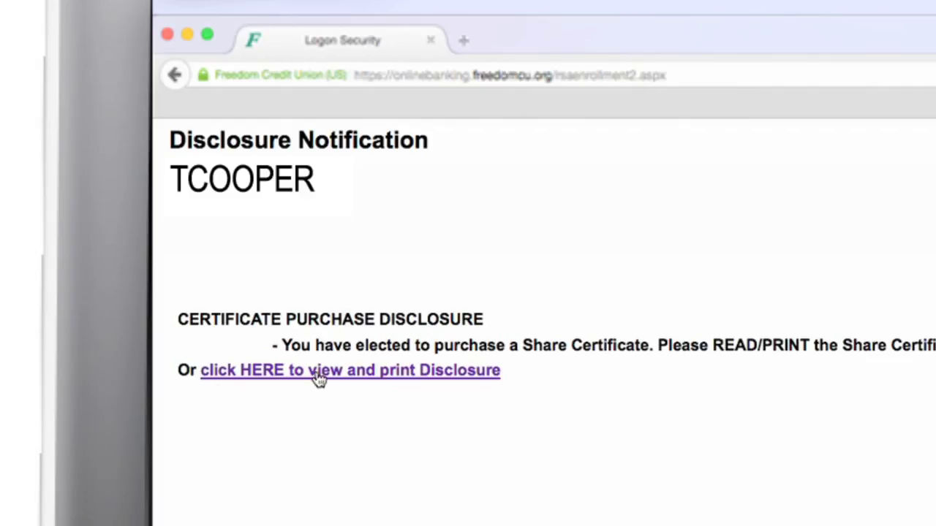
click(316, 373)
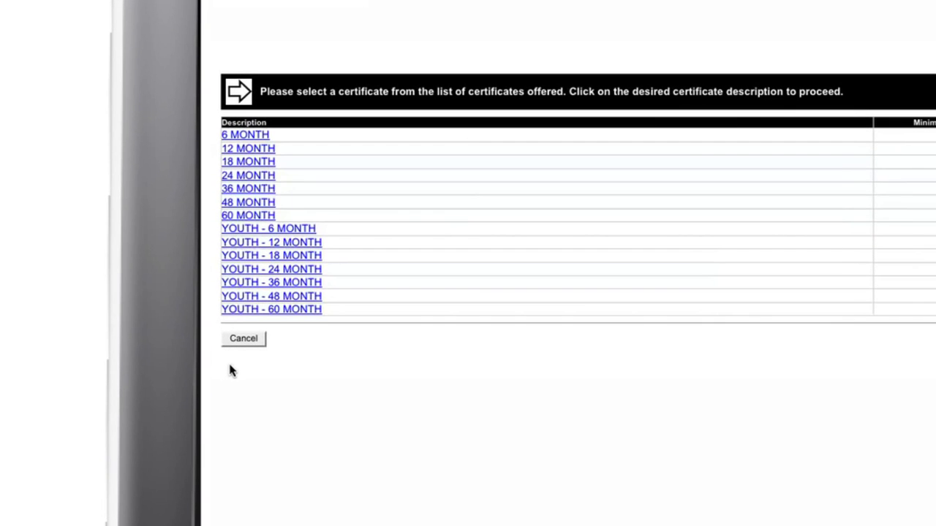
click(253, 231)
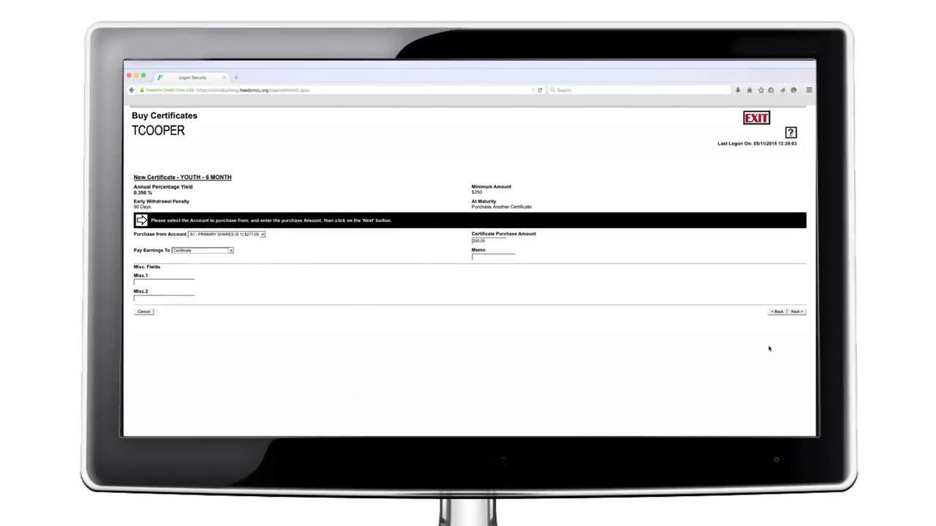
click(796, 311)
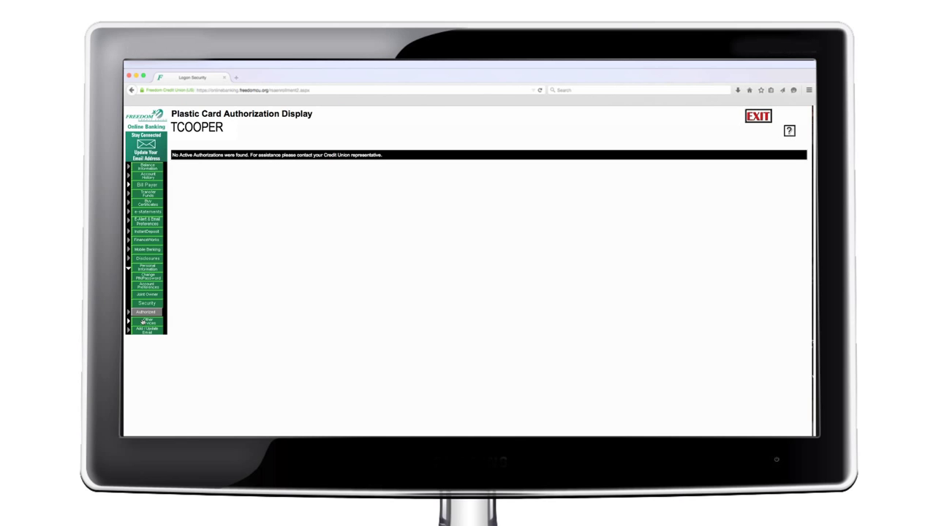
- Browse the Stop Payments, Check Withdrawal, Reorder Checks and Dividends pages under Other Services
click(142, 322)
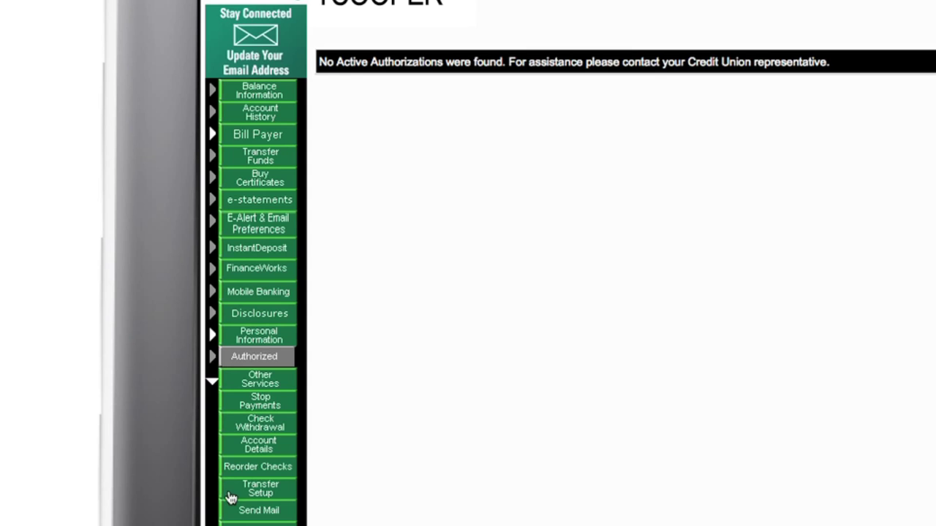
click(242, 402)
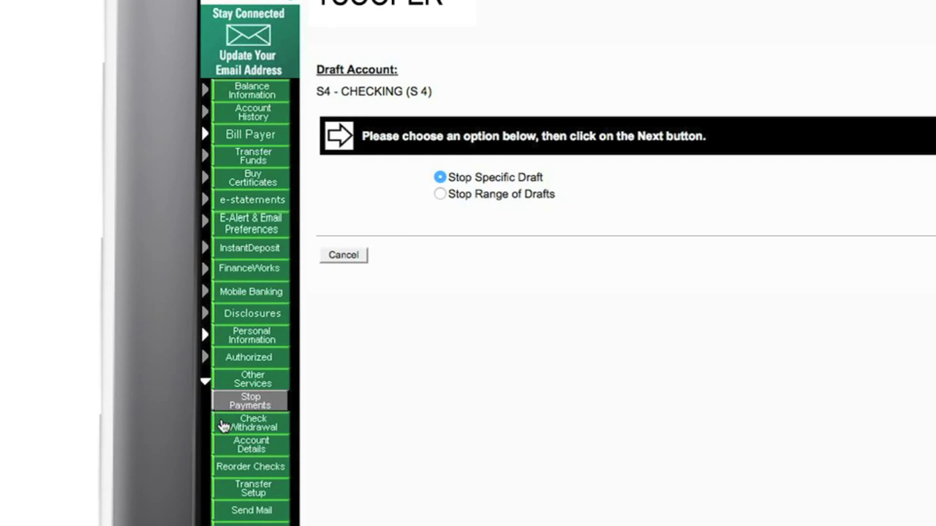
click(223, 426)
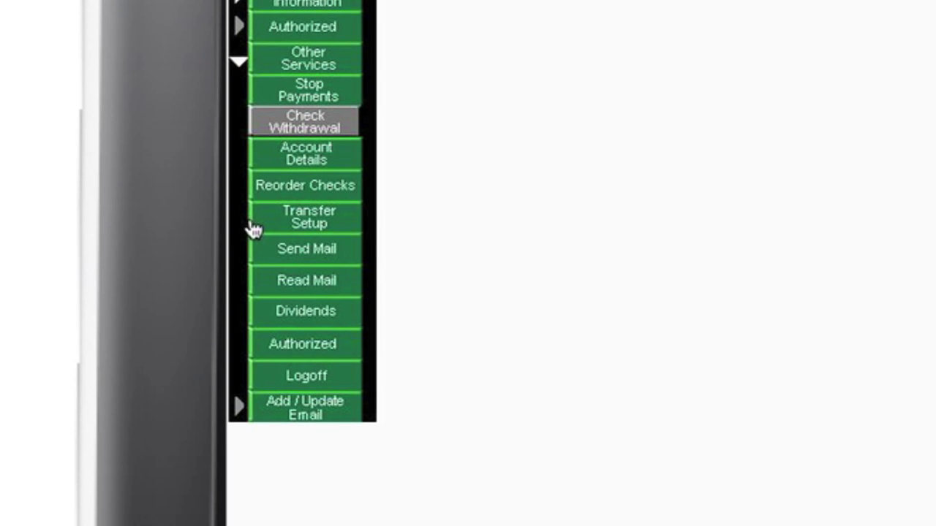
click(293, 186)
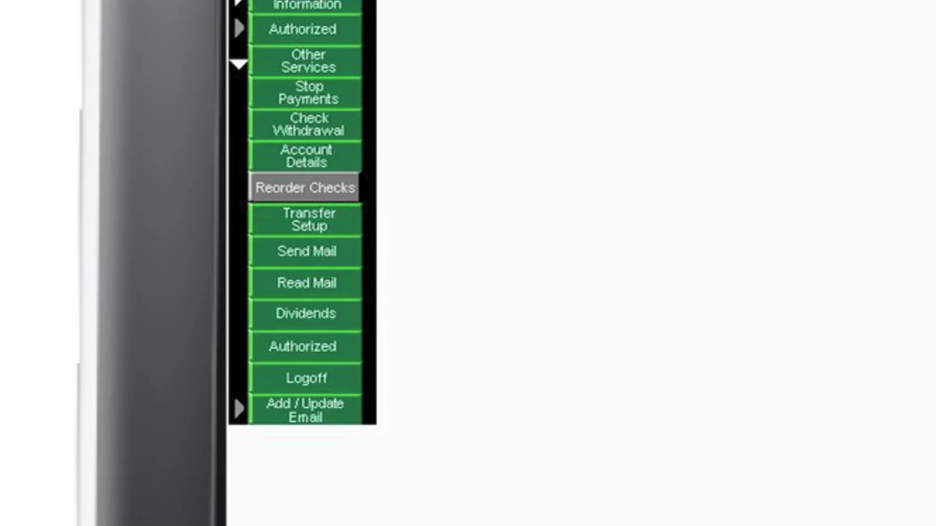
click(305, 315)
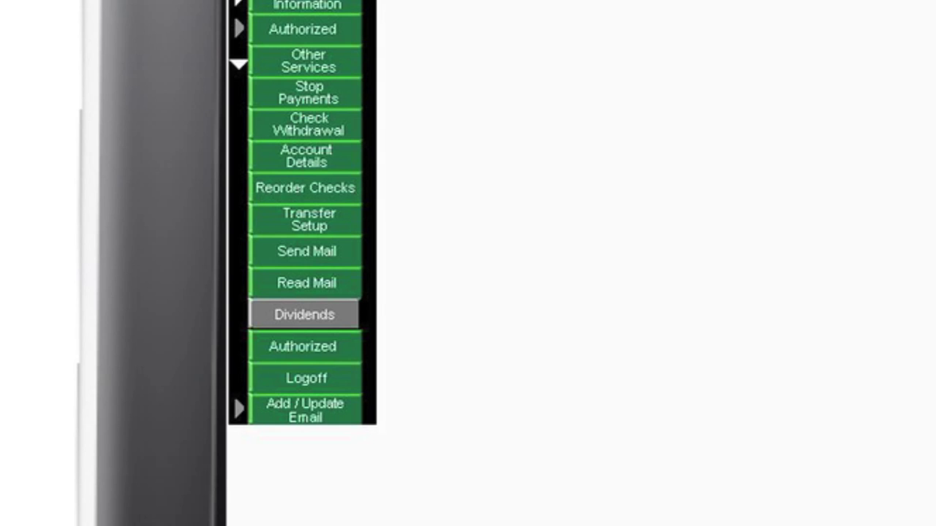